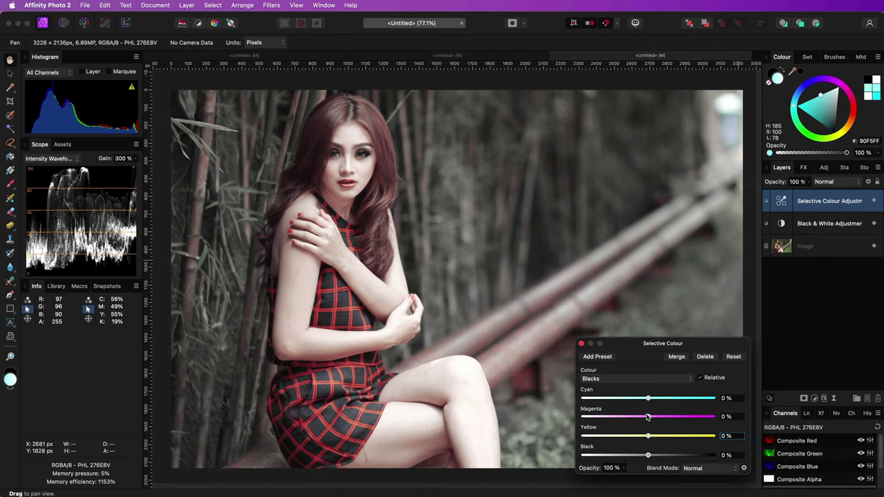
On the office portrait document, nudge the magenta amount up slightly.
drag(648, 417, 657, 418)
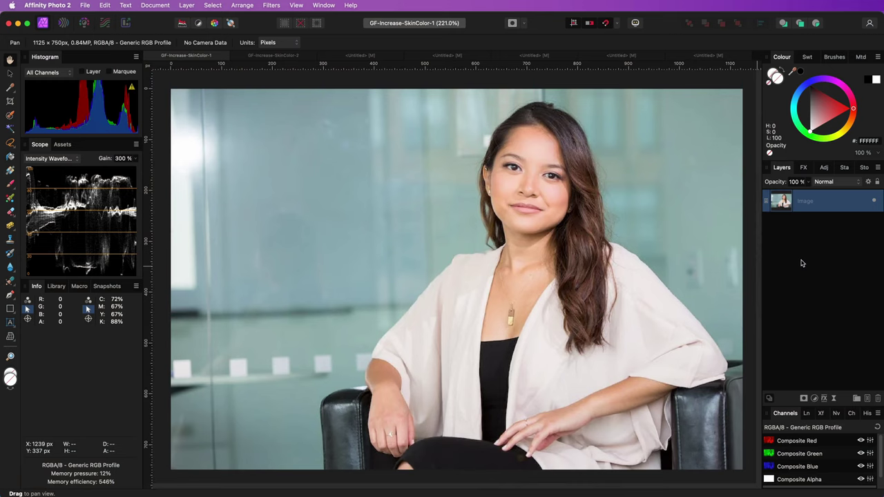
Duplicate the portrait's Image layer and add a Black & White Green Filter adjustment (Yellow 120%, Green 90%).
right_click(785, 200)
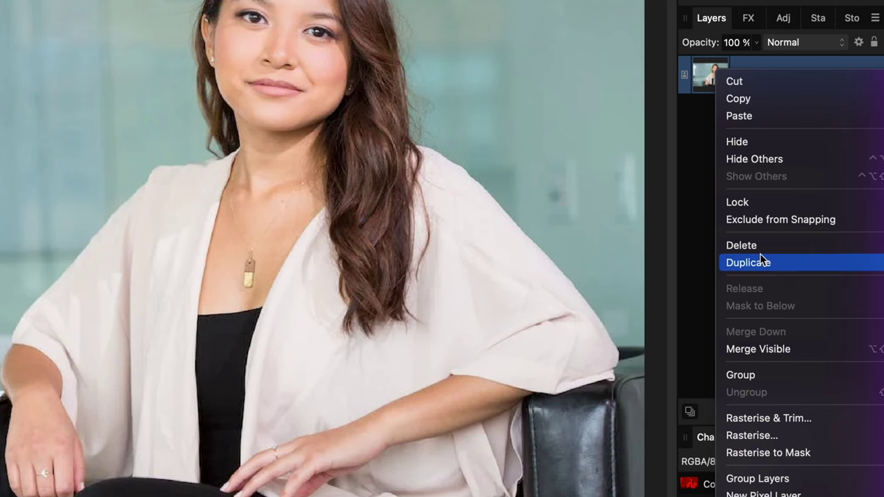
click(761, 261)
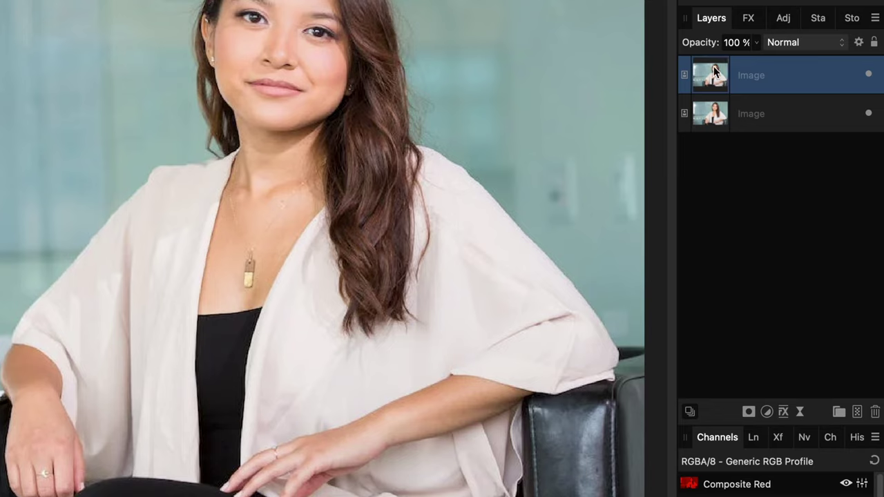
click(782, 20)
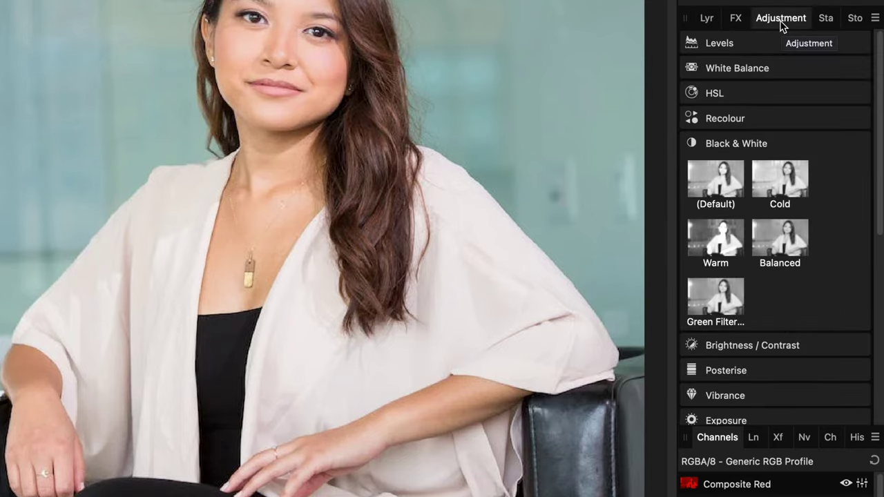
click(712, 316)
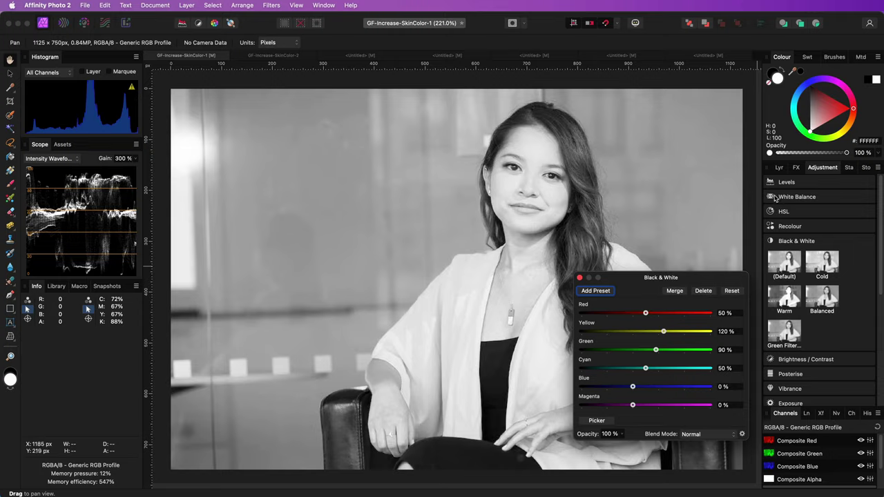
Close the Black & White settings and nest the adjustment into the top Image layer copy.
click(782, 168)
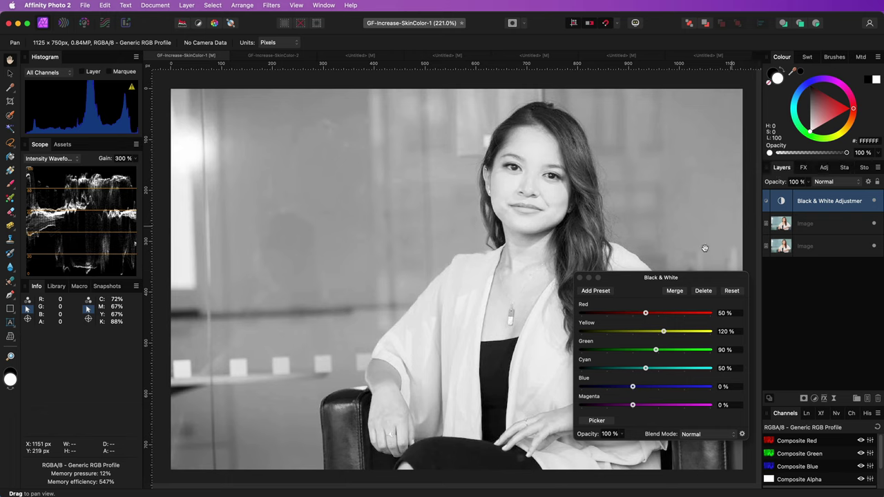
click(579, 277)
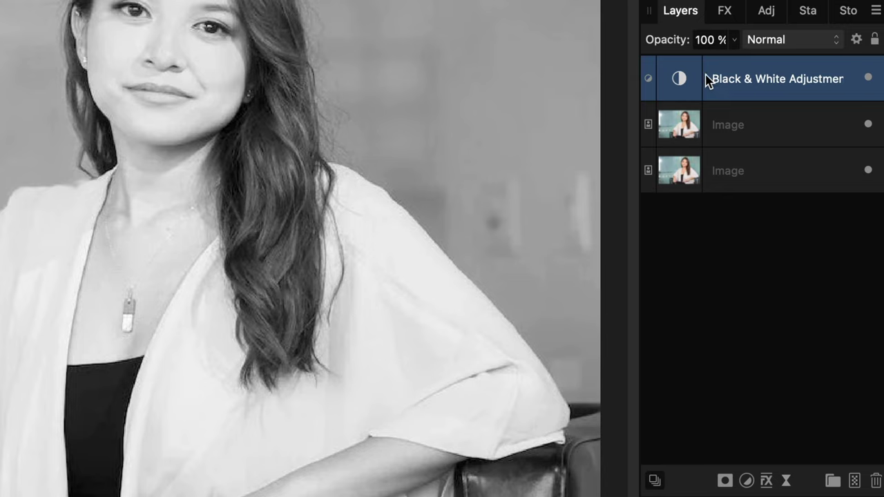
drag(677, 78, 728, 123)
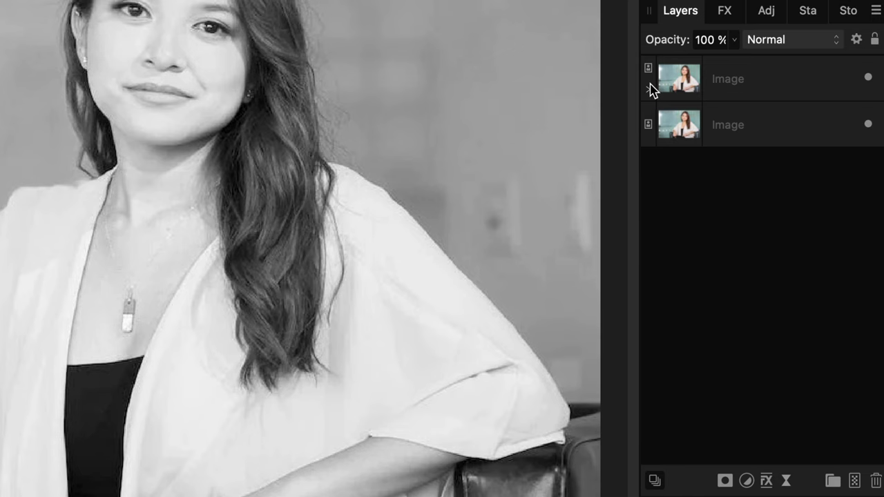
Set the nested Black & White adjustment to Divide, bleaching the photo with orange skin.
click(651, 89)
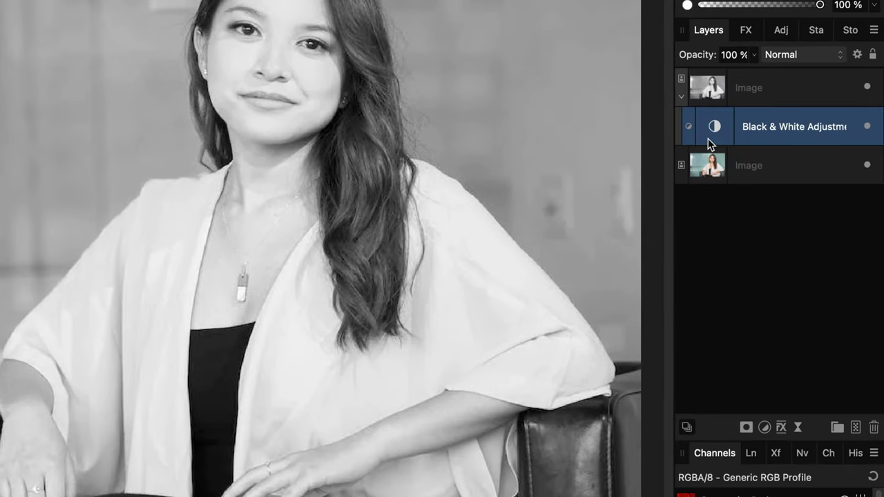
click(786, 56)
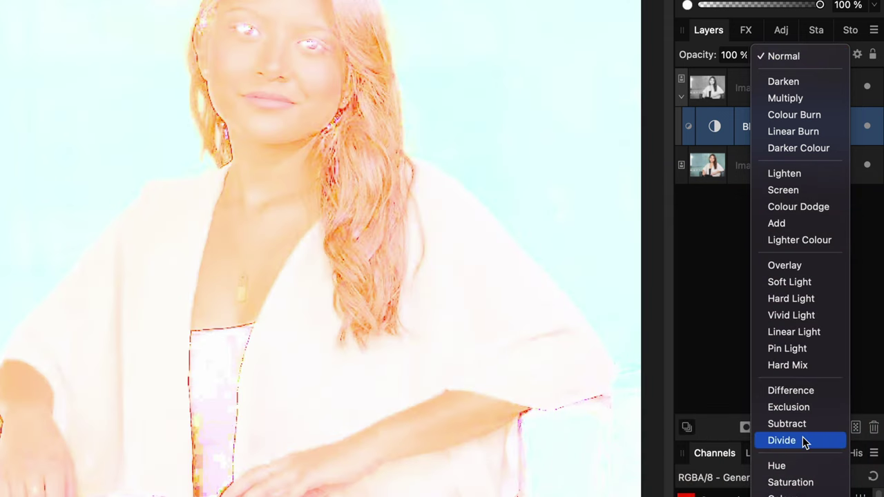
click(803, 440)
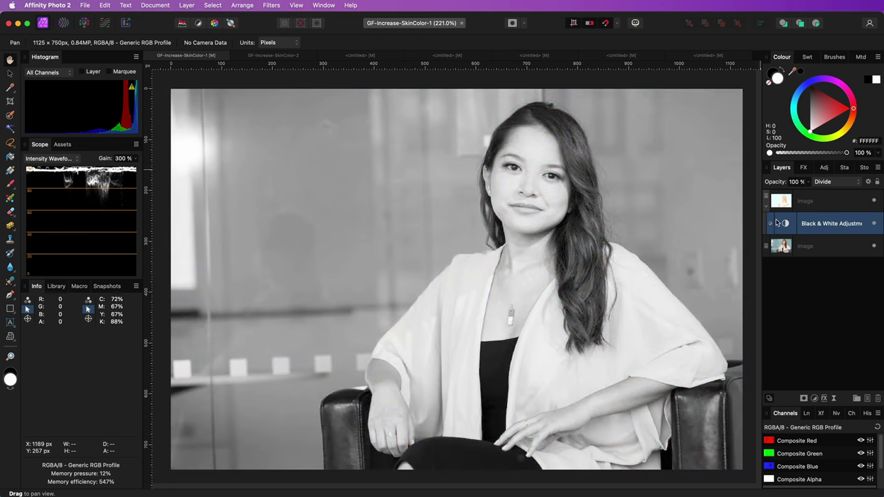
click(784, 204)
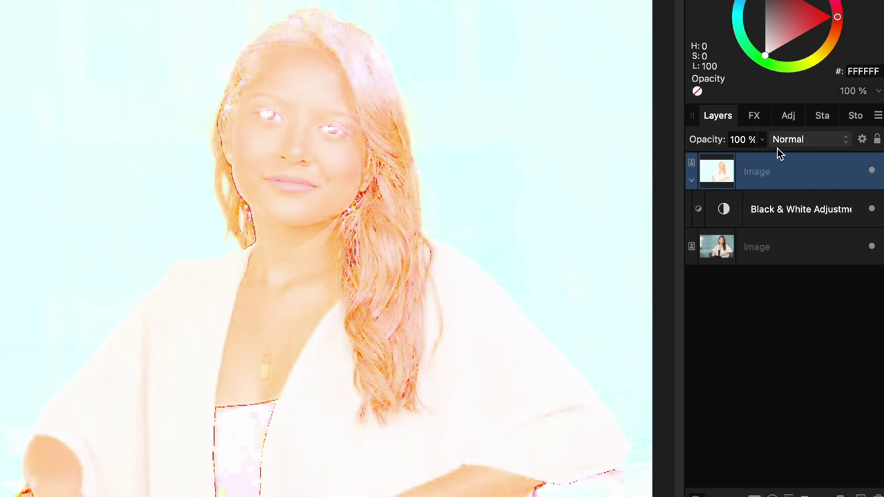
Change the top Image layer's blend mode to Multiply for warmer, richer skin.
click(822, 183)
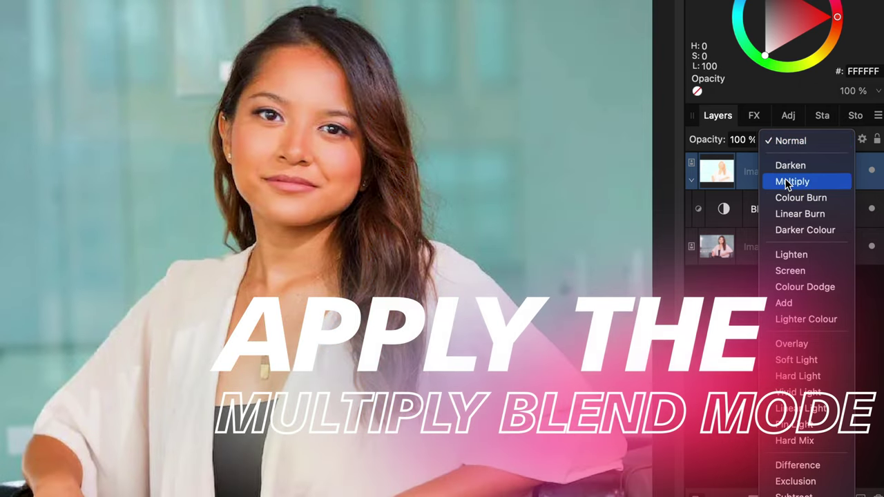
click(786, 182)
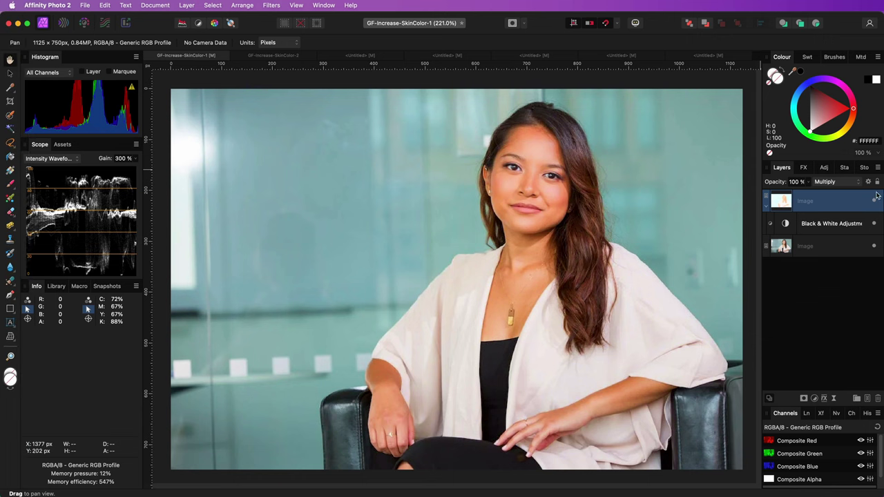
Toggle the Multiply layer's visibility to compare the portrait before and after.
click(875, 202)
click(875, 201)
click(875, 202)
click(874, 201)
Drag the Underlying Composition Ranges nodes so the Multiply effect fades over bright tones, then compare.
click(869, 182)
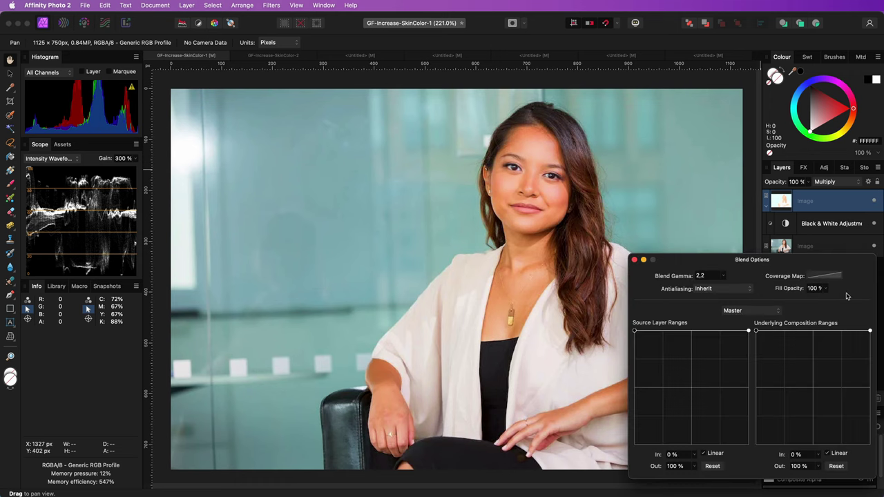
drag(870, 331, 870, 445)
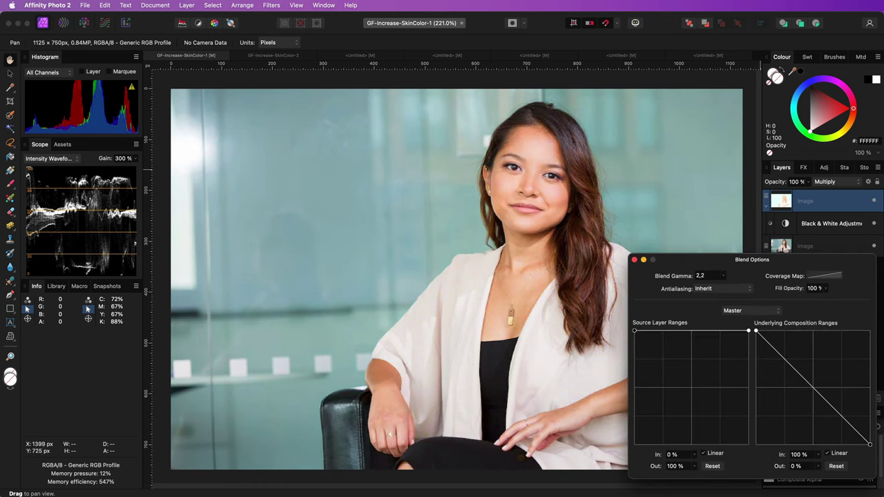
drag(757, 332, 816, 329)
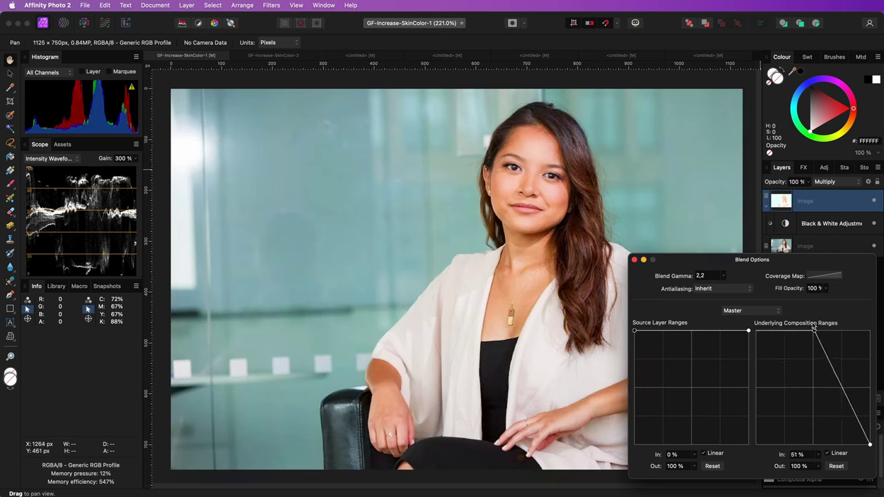
click(634, 260)
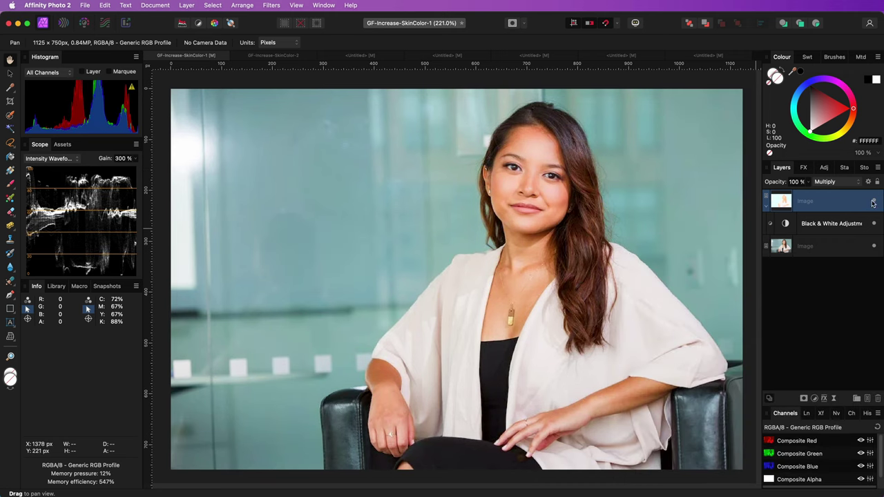
click(874, 201)
click(874, 201)
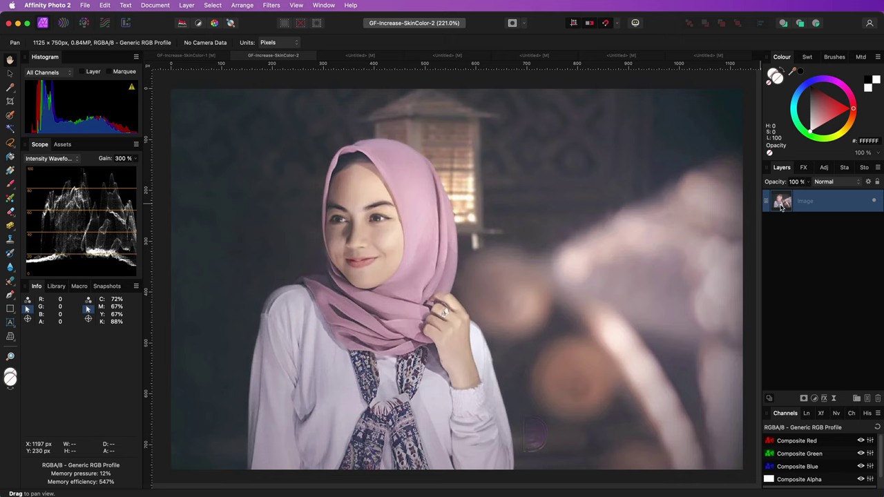
In the second portrait, duplicate the Image layer and add a Green Filter Black & White adjustment.
right_click(780, 204)
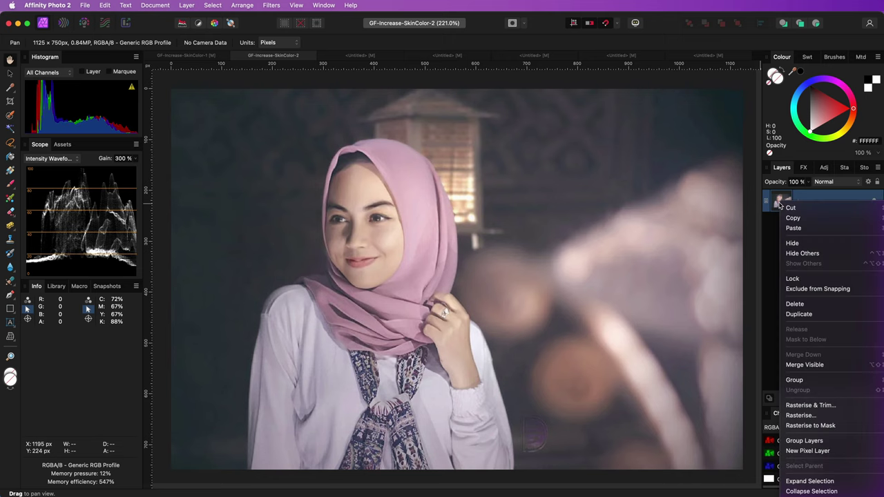
click(799, 314)
click(823, 167)
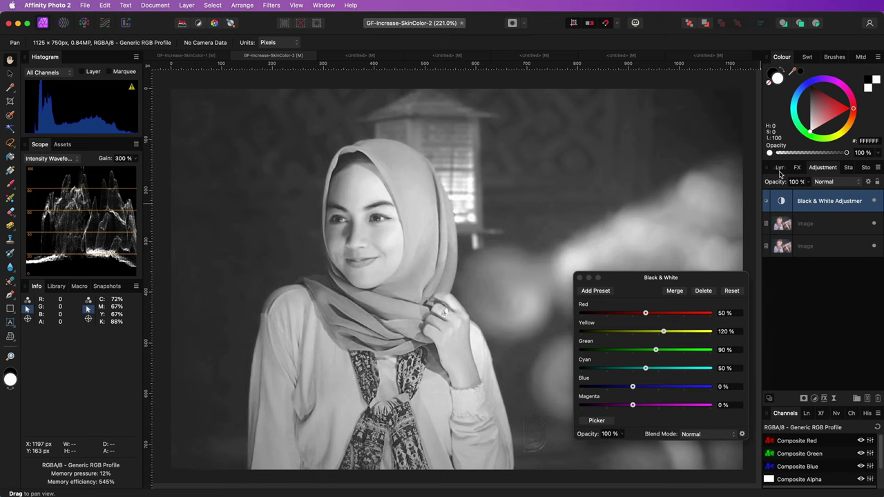
Nest the Black & White adjustment in the upper Image layer and apply Divide blending.
click(580, 277)
drag(786, 201, 780, 224)
click(837, 182)
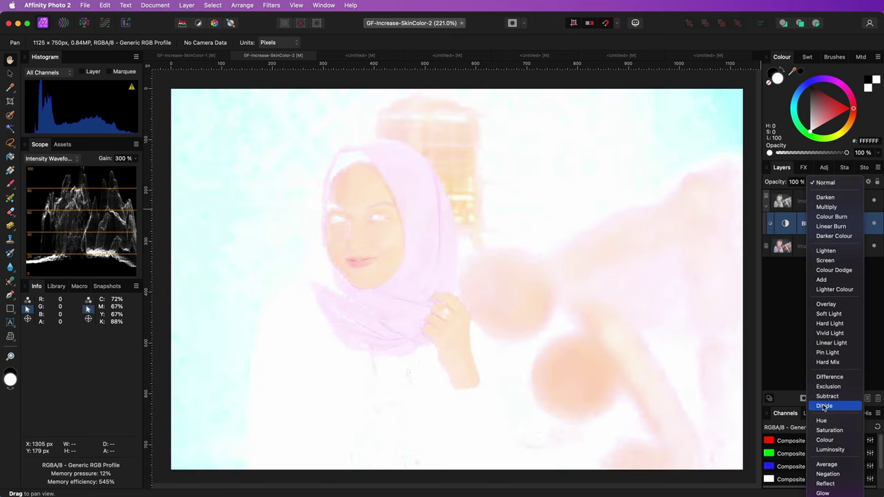
click(824, 407)
Set the top Image layer to Multiply and toggle its visibility to compare.
click(822, 200)
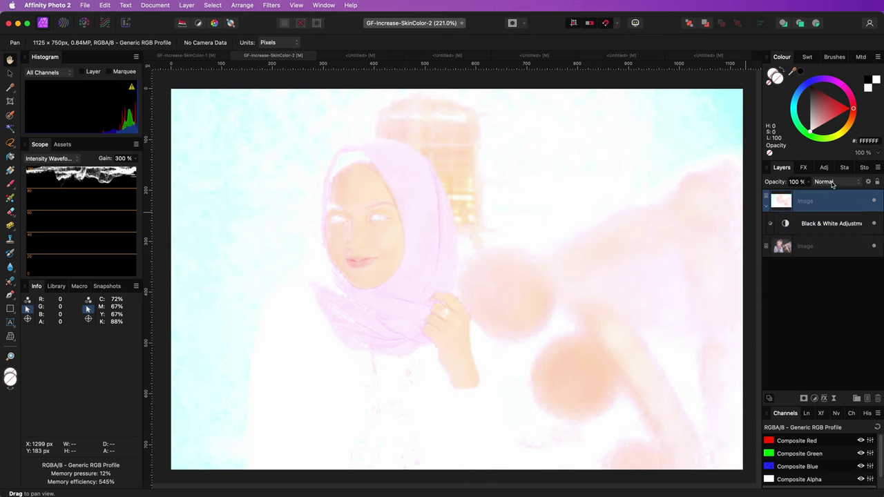
click(833, 183)
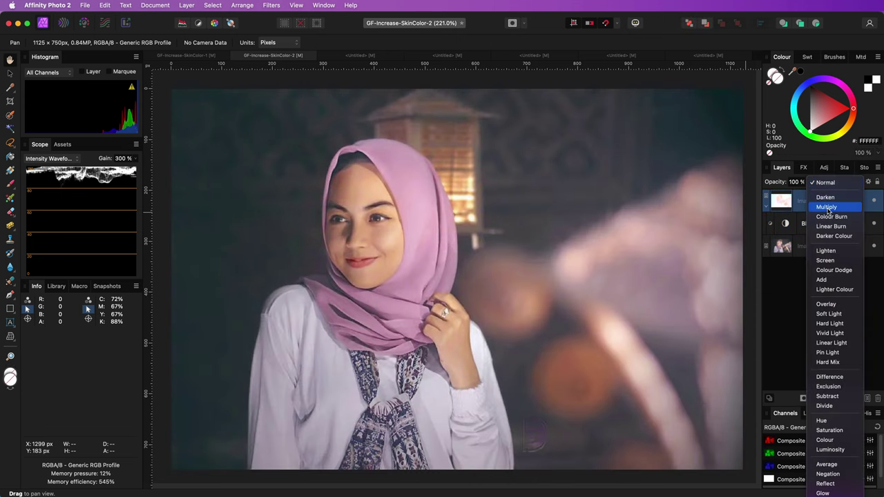
click(828, 207)
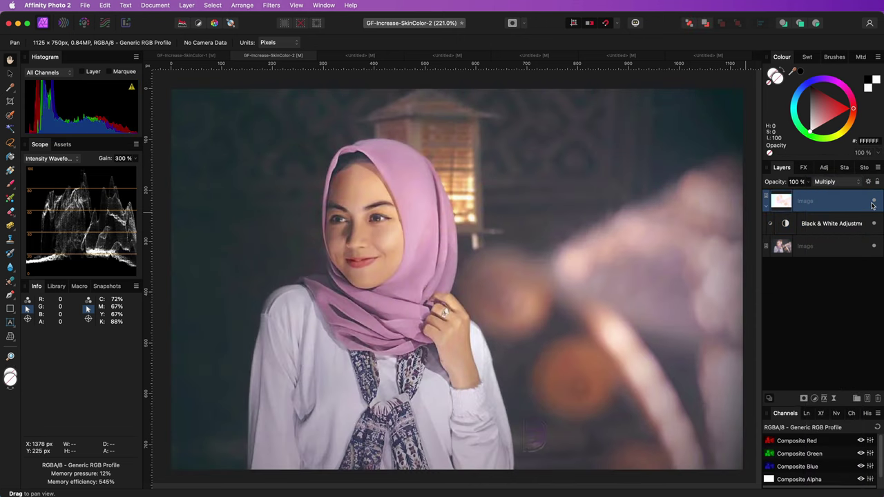
click(874, 202)
click(874, 201)
Set Underlying Composition Ranges so the Multiply layer fades out above about 70% brightness.
click(869, 182)
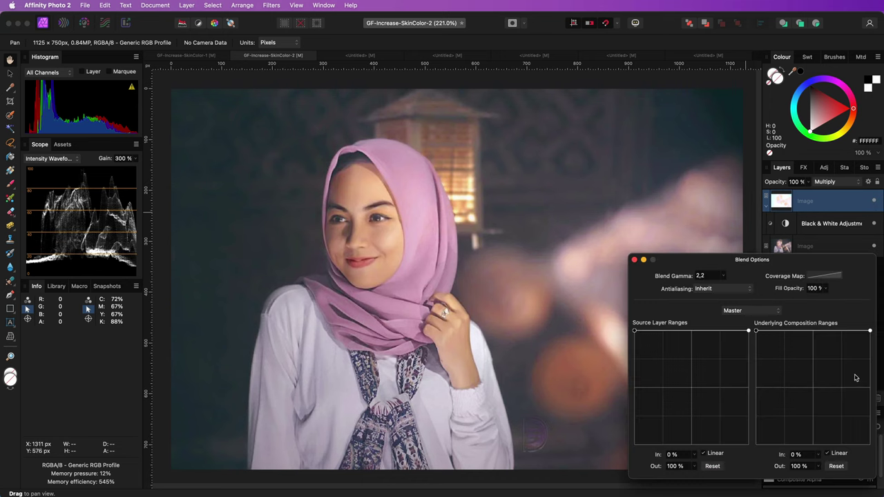
drag(870, 332, 867, 444)
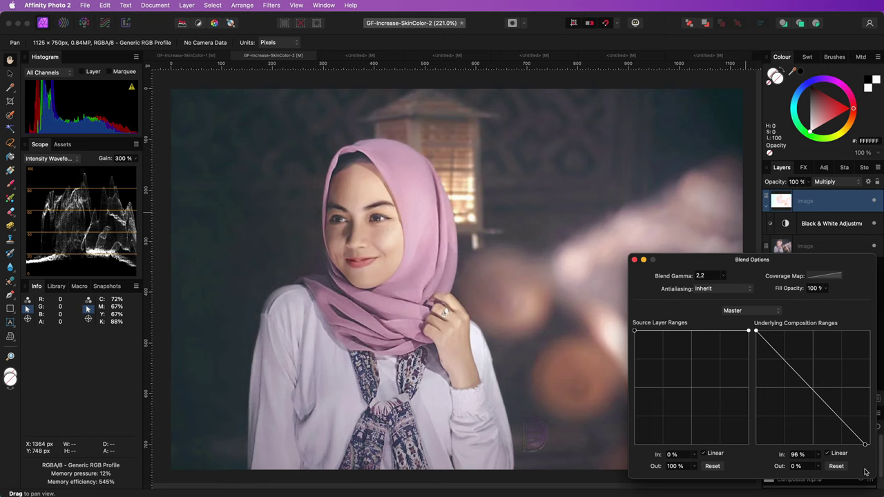
drag(757, 332, 837, 326)
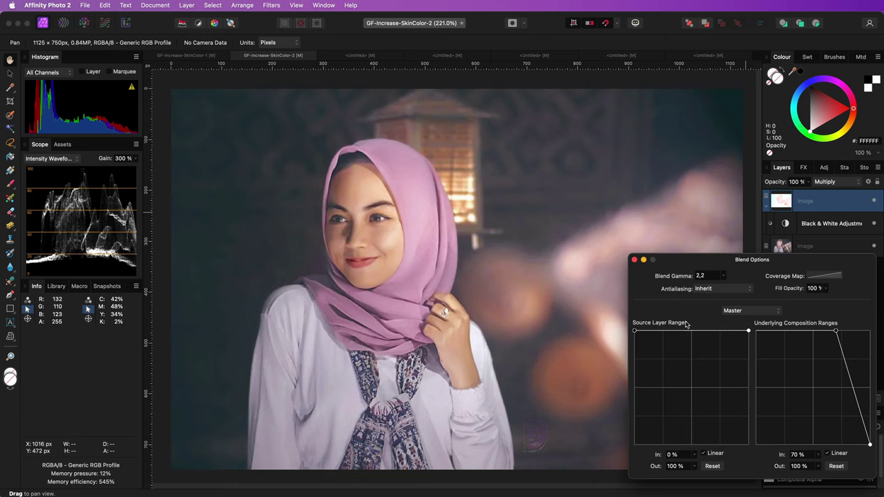
click(633, 261)
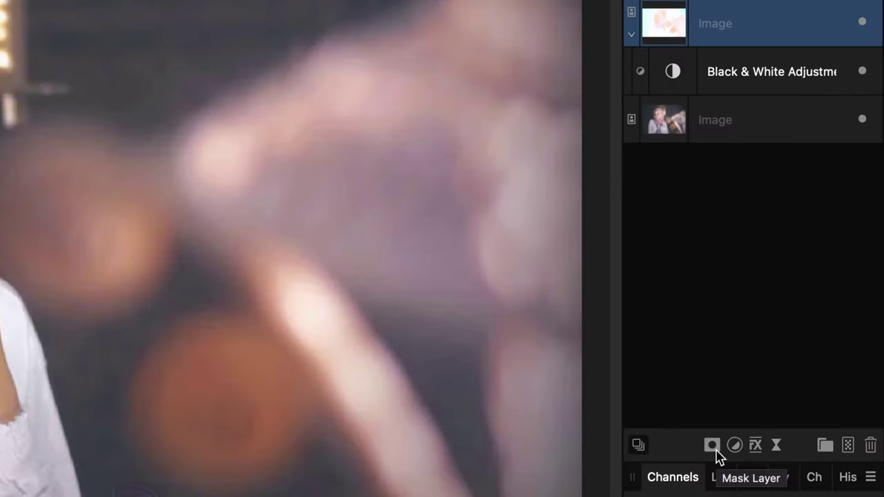
click(713, 445)
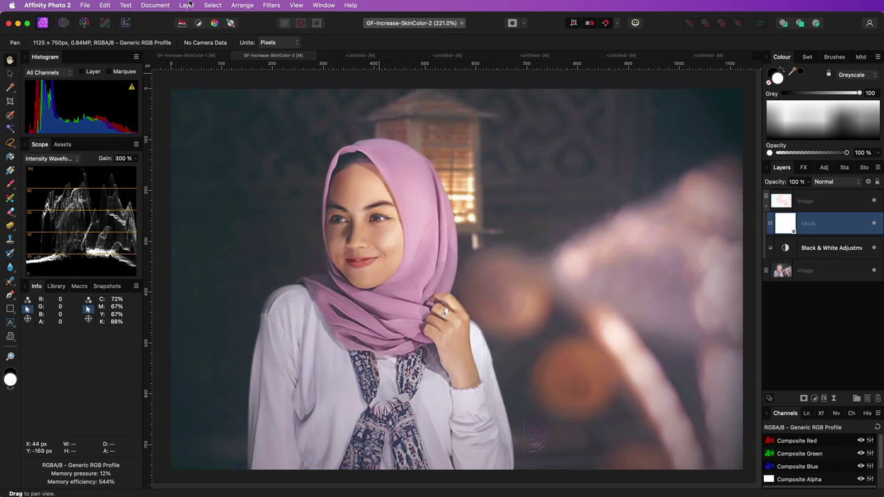
click(188, 5)
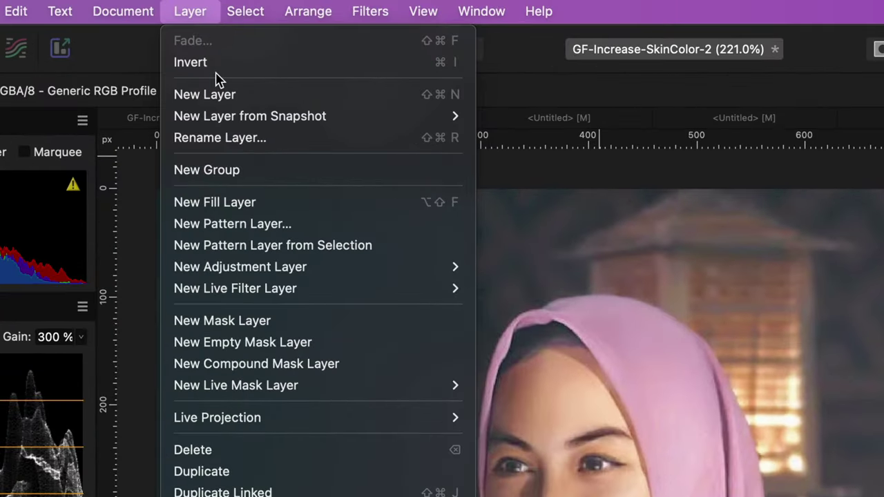
click(221, 63)
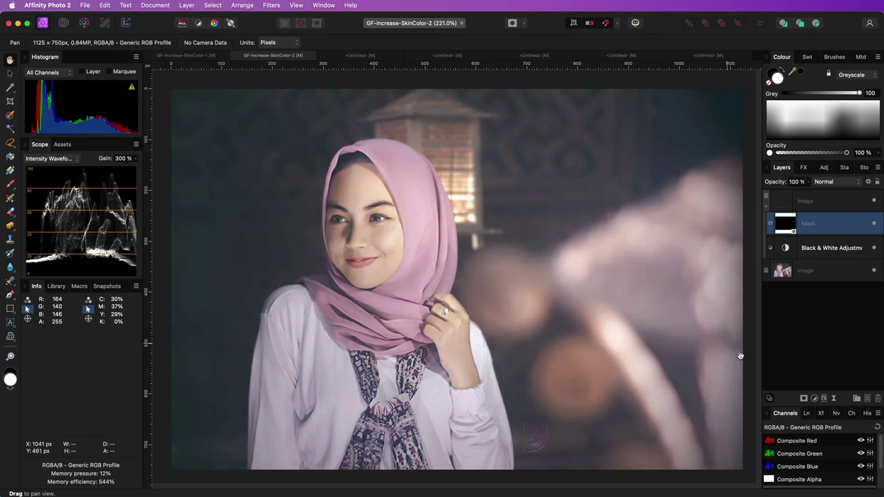
Replace the layer's mask with an Empty Mask that hides the Multiply layer.
click(879, 399)
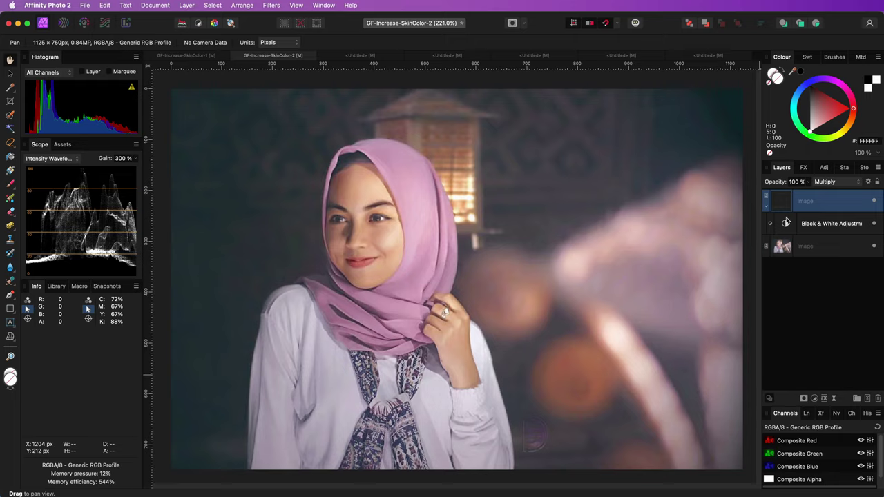
click(804, 399)
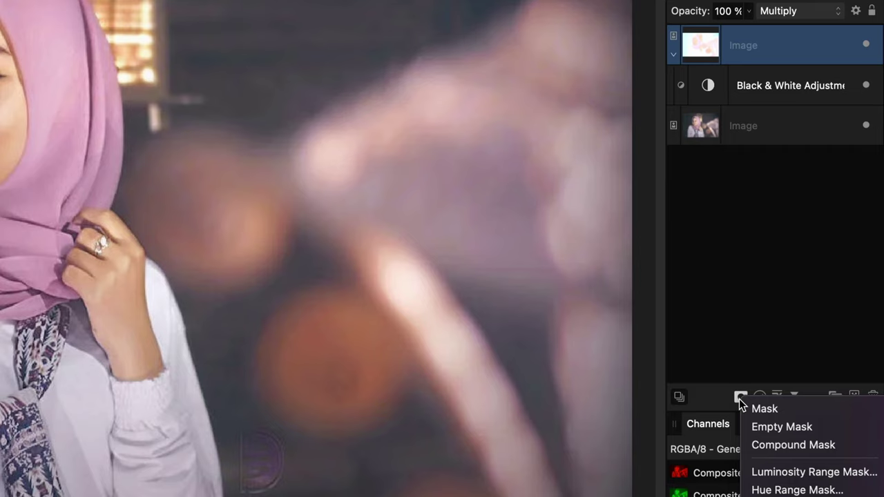
click(760, 426)
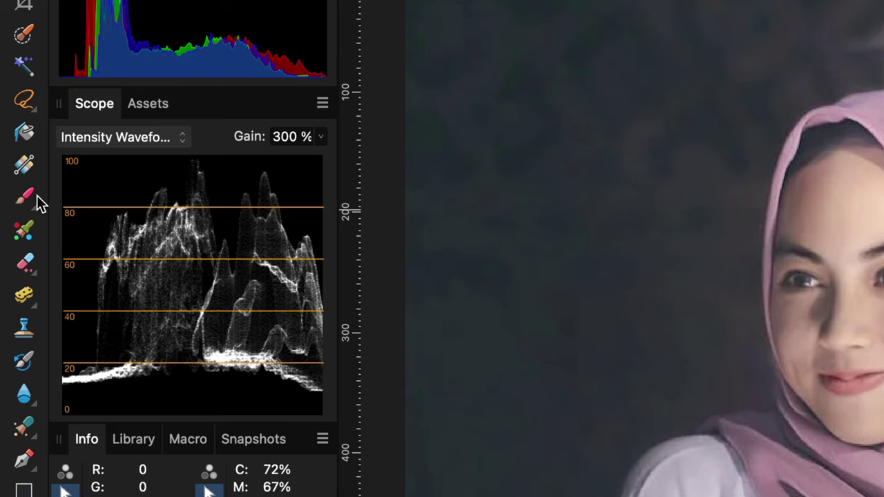
Paint white with the Paint Brush over the face and hand to reveal the richer colour.
click(31, 199)
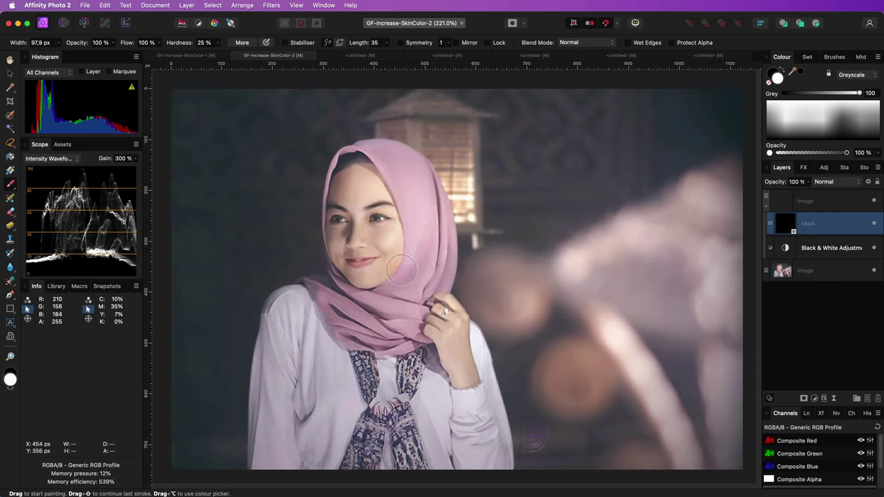
mouse_move(356, 274)
mouse_down()
mouse_move(386, 254)
mouse_move(382, 212)
mouse_move(383, 253)
mouse_move(370, 183)
mouse_move(357, 194)
mouse_move(347, 257)
mouse_move(346, 195)
mouse_move(382, 238)
mouse_move(385, 216)
mouse_up()
mouse_move(451, 324)
mouse_down()
mouse_move(472, 384)
mouse_move(442, 326)
mouse_move(456, 310)
mouse_move(470, 386)
mouse_move(433, 334)
mouse_move(440, 308)
mouse_move(464, 378)
mouse_move(445, 339)
mouse_move(449, 313)
mouse_move(392, 251)
mouse_move(389, 210)
mouse_move(373, 182)
mouse_move(361, 240)
mouse_move(382, 275)
mouse_move(352, 265)
mouse_move(342, 210)
mouse_move(362, 172)
mouse_move(375, 200)
mouse_move(374, 234)
mouse_move(392, 244)
mouse_move(390, 261)
mouse_move(367, 276)
mouse_move(414, 393)
mouse_up()
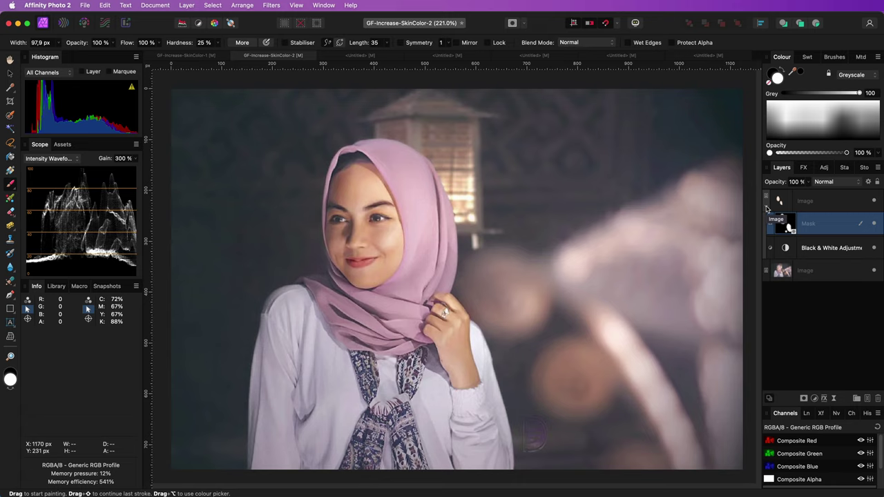
Duplicate the original photo layer at the bottom of the stack.
click(767, 206)
key(v)
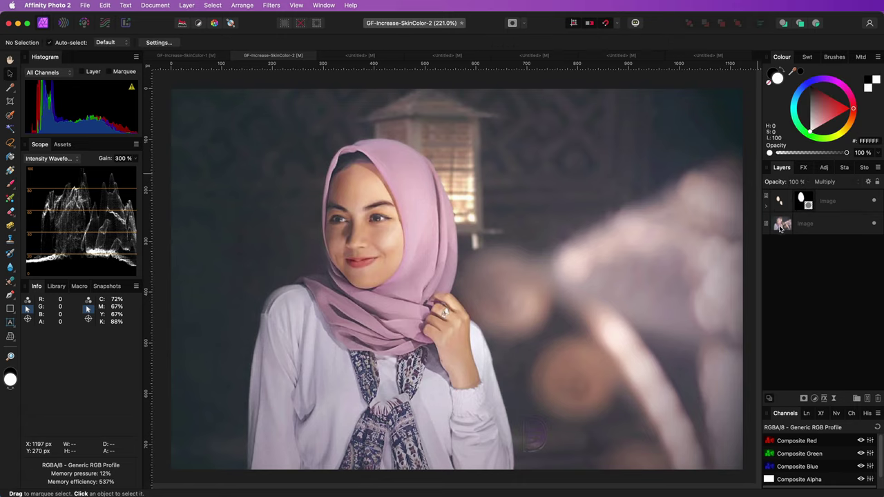
click(781, 228)
right_click(781, 228)
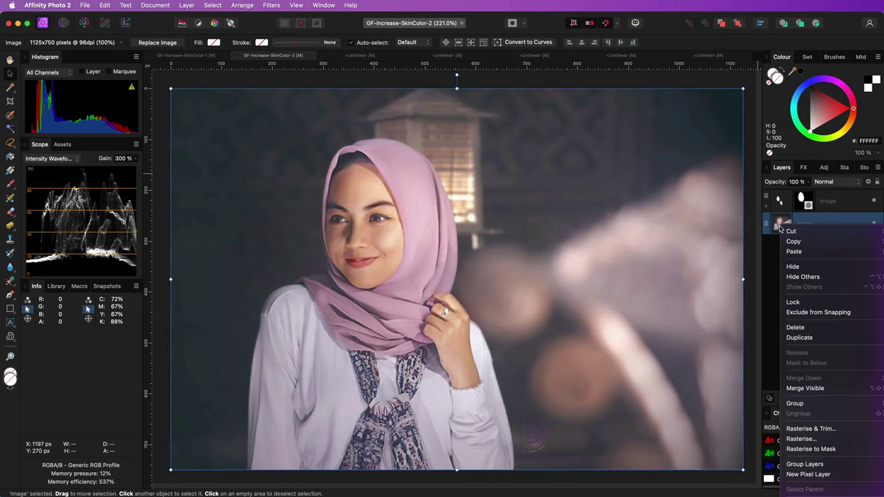
click(800, 337)
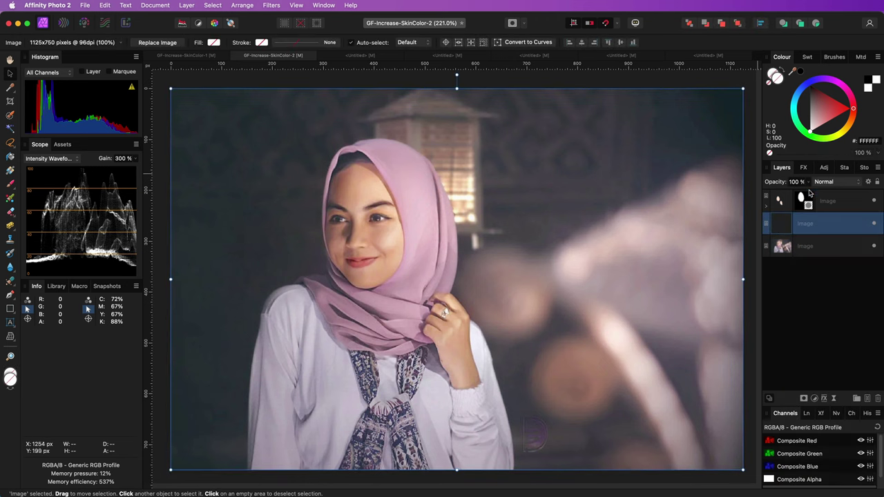
Add a Green Filter Black & White adjustment and nest it inside the photo copy.
click(824, 167)
click(787, 333)
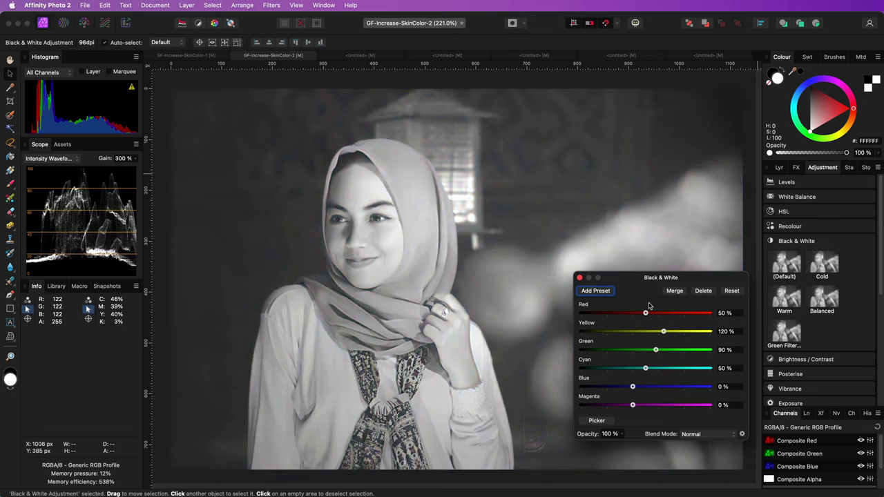
click(580, 278)
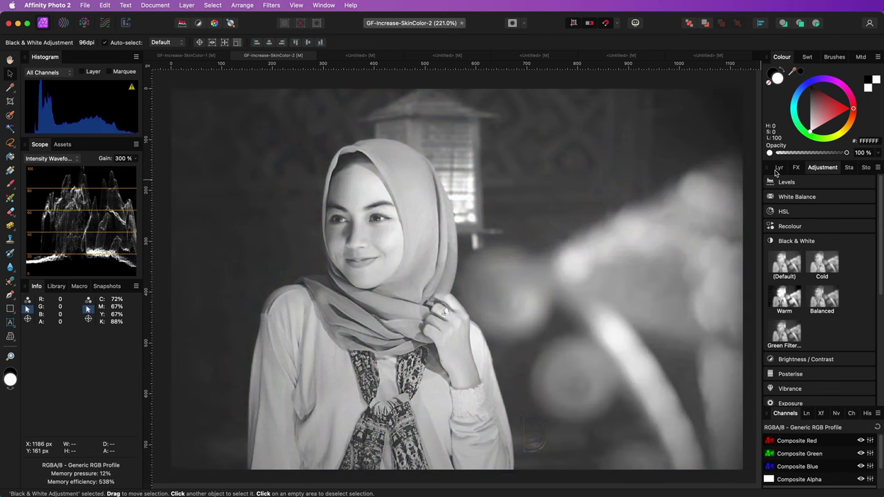
click(779, 168)
drag(788, 201, 790, 228)
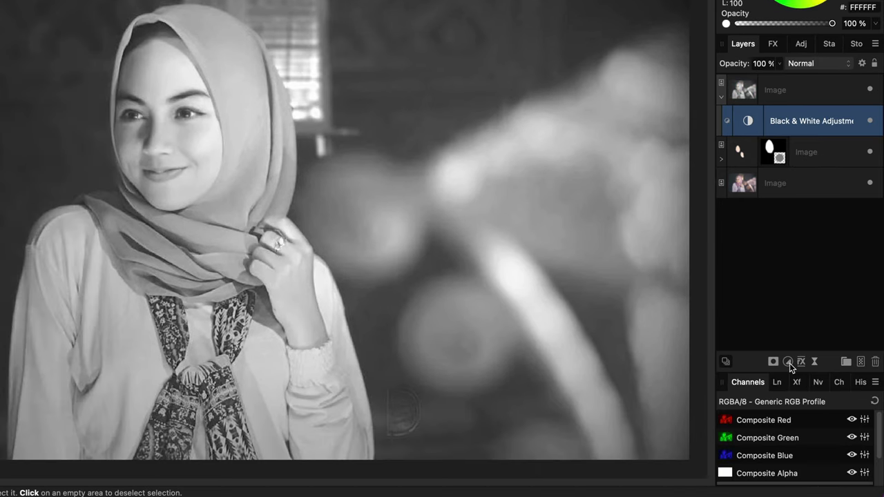
Add a Recolour adjustment with Hue 286.6°, Saturation 66% and Lightness 17%.
click(778, 443)
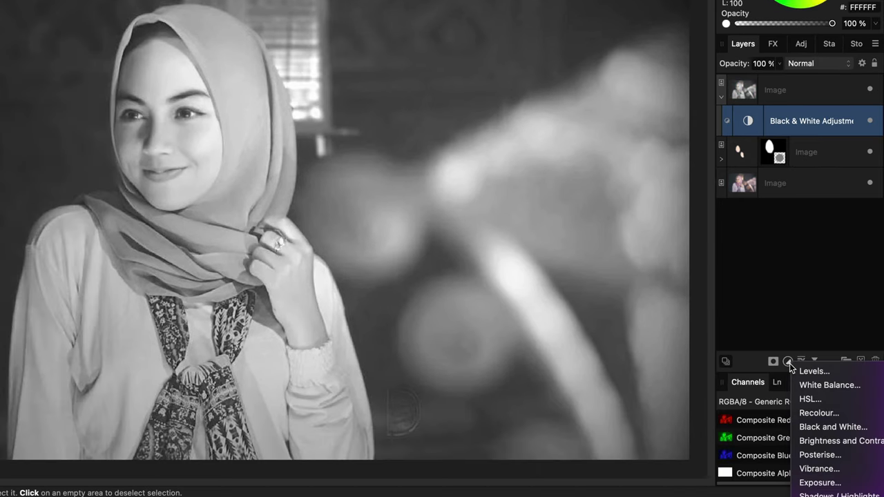
click(820, 414)
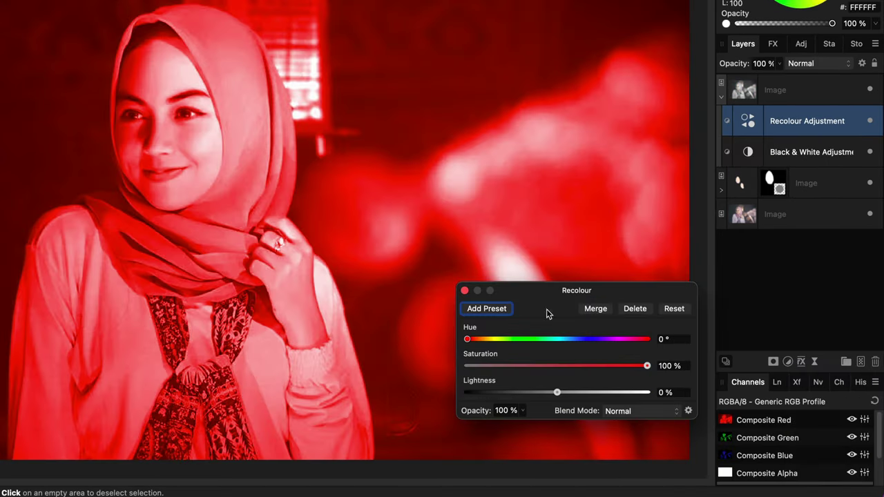
drag(467, 339, 608, 339)
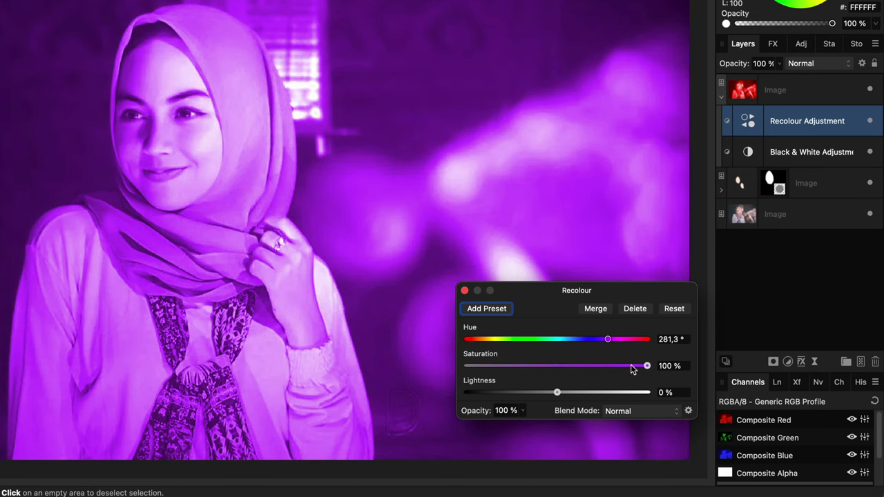
drag(633, 370, 623, 366)
drag(557, 393, 578, 393)
drag(623, 366, 616, 369)
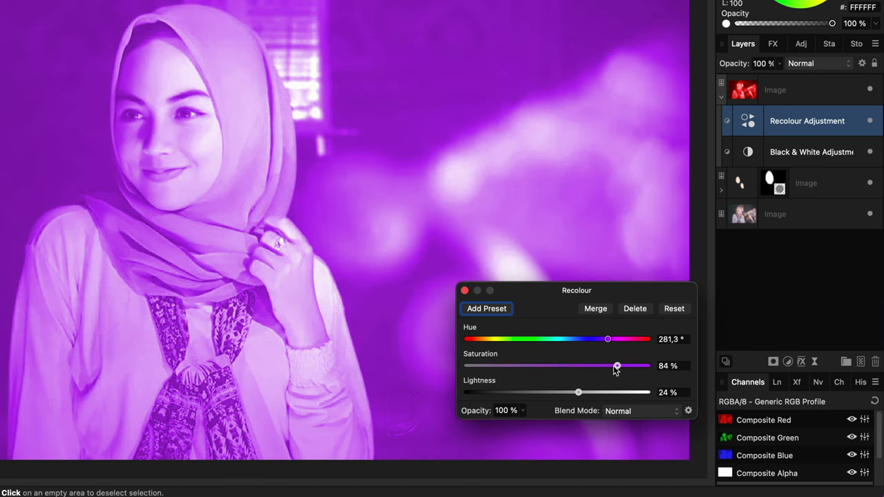
drag(608, 340, 615, 339)
drag(617, 366, 572, 392)
drag(614, 339, 610, 339)
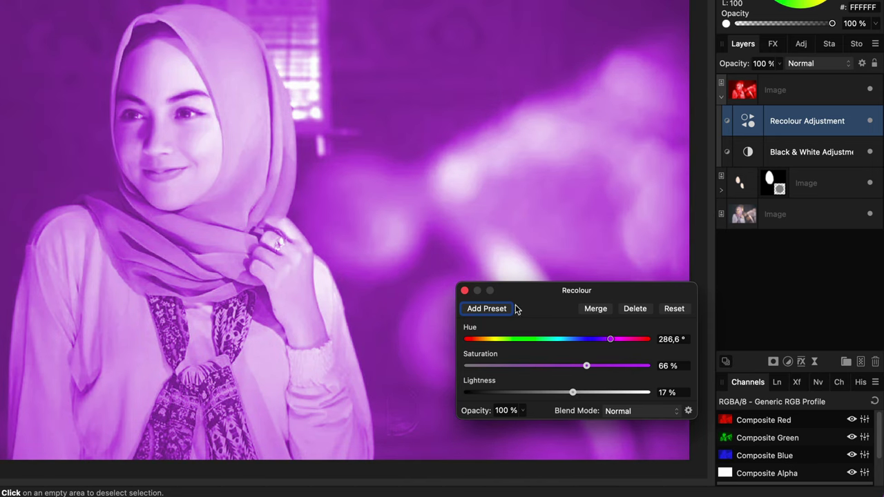
click(465, 291)
Set the top image layer's blend mode to Linear Light.
click(790, 95)
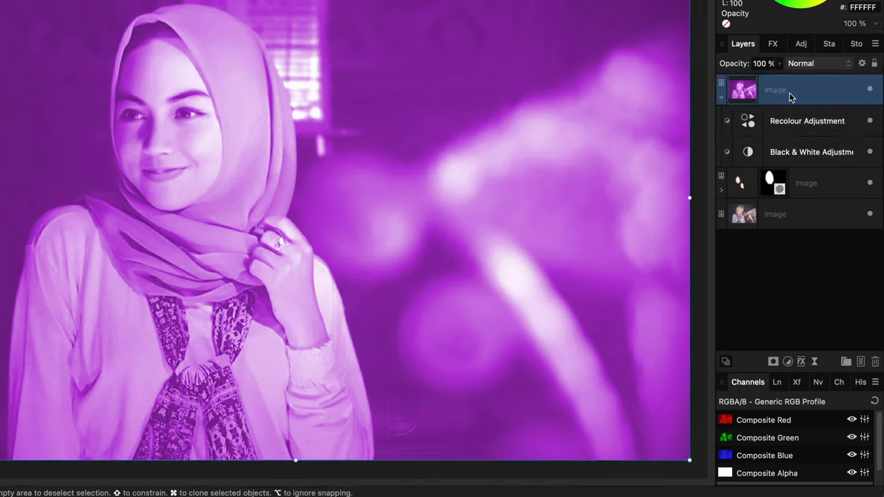
click(813, 64)
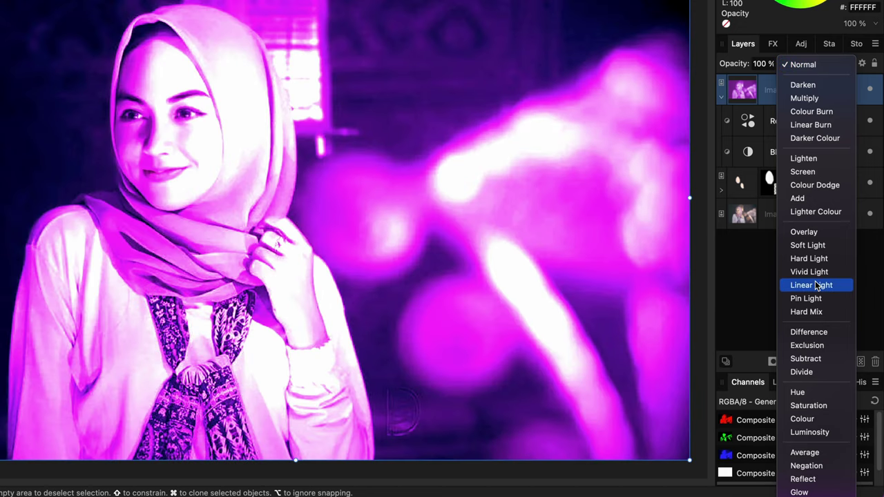
click(816, 283)
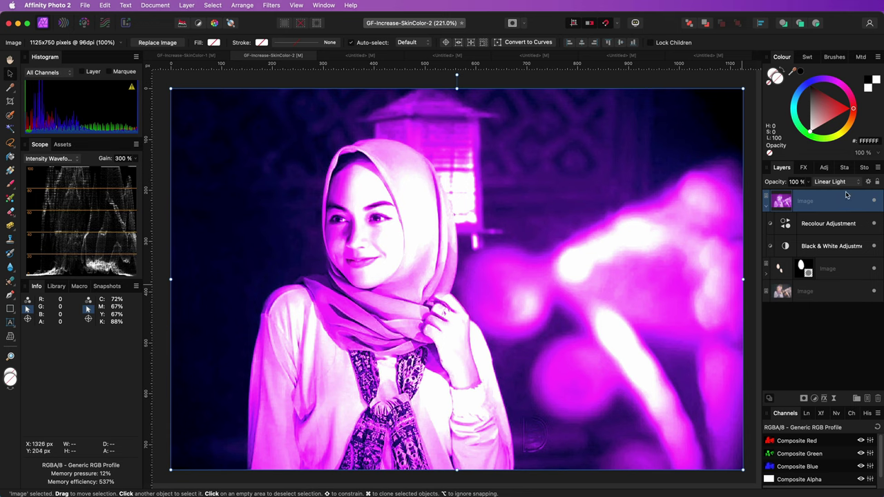
Set the top image layer's Fill Opacity to 10% in Blend Options.
click(868, 182)
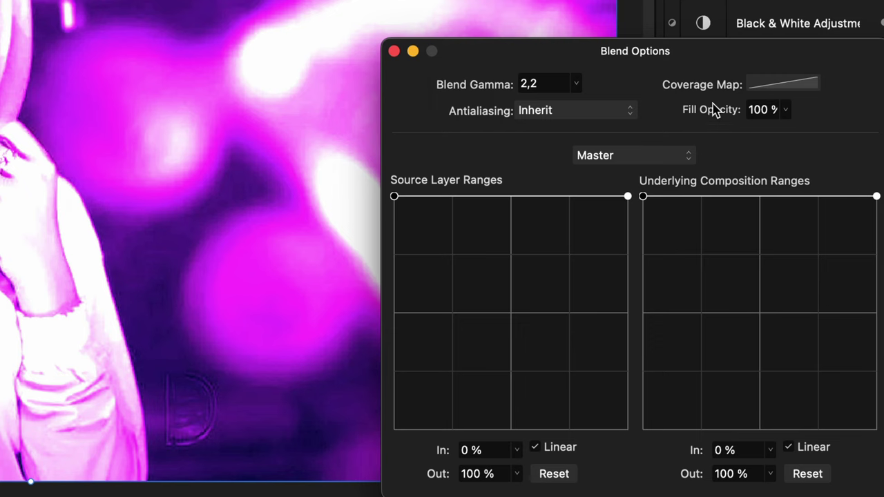
drag(794, 290, 681, 295)
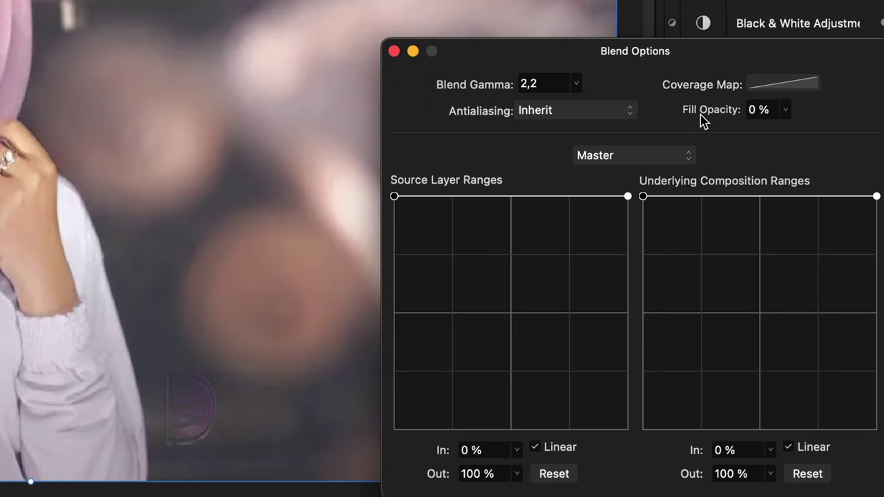
drag(705, 114, 714, 118)
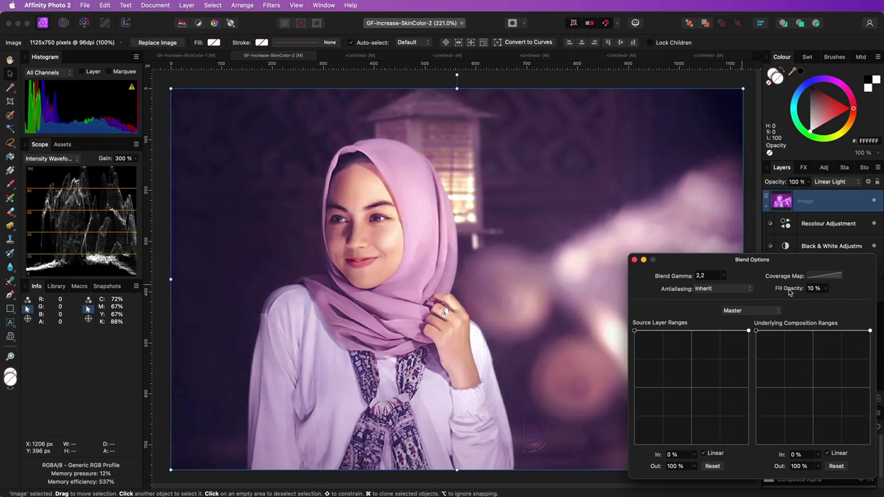
click(634, 260)
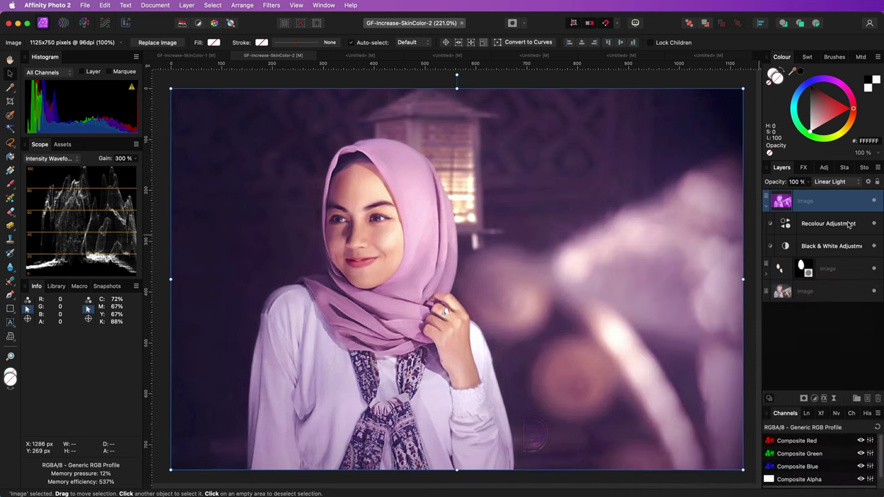
Toggle the top image layer's visibility on and off to compare the subtle purple grade.
click(874, 202)
click(874, 202)
click(874, 202)
click(874, 202)
click(874, 202)
click(874, 202)
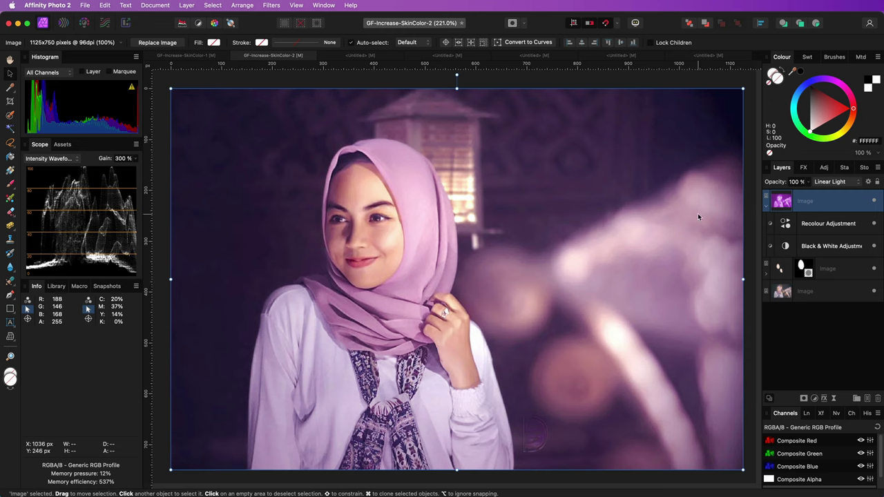
Add a Curves adjustment moving the Blue channel's black point to 0.105 to cut shadow blue.
click(815, 399)
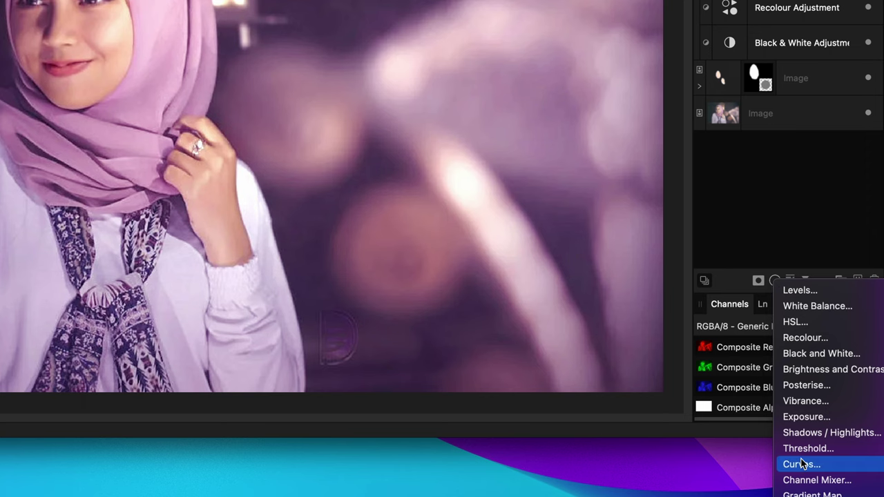
click(723, 136)
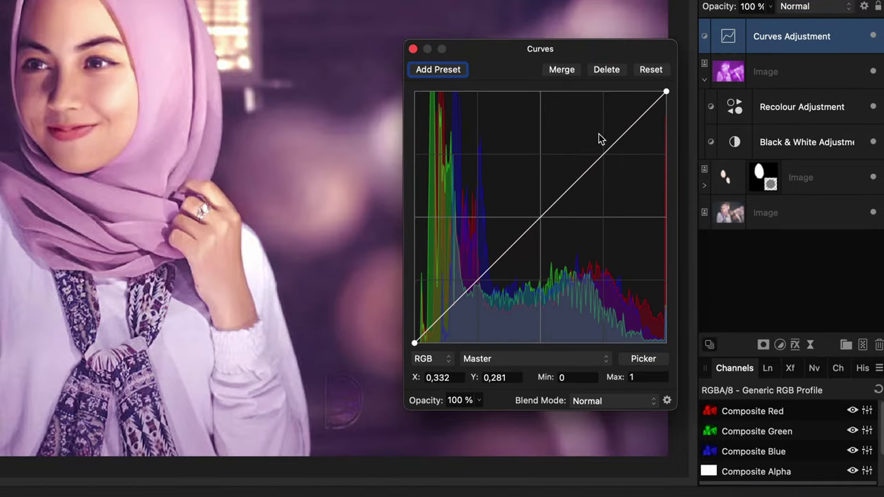
click(533, 360)
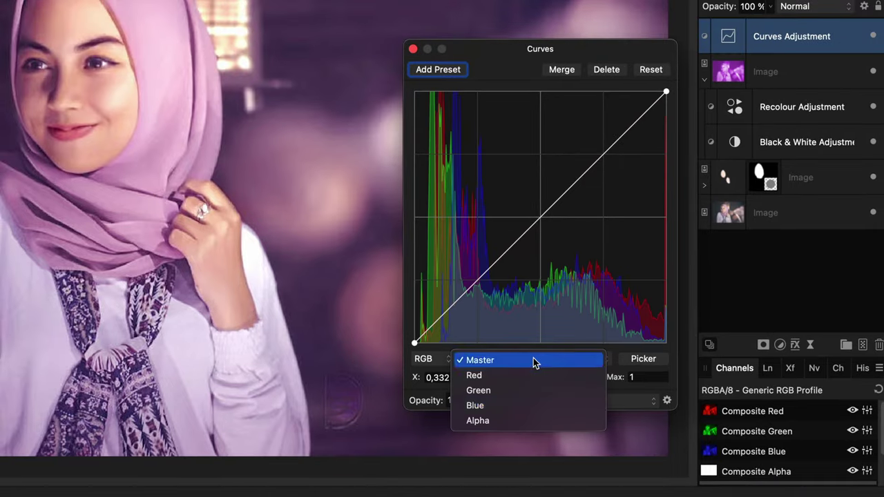
click(531, 406)
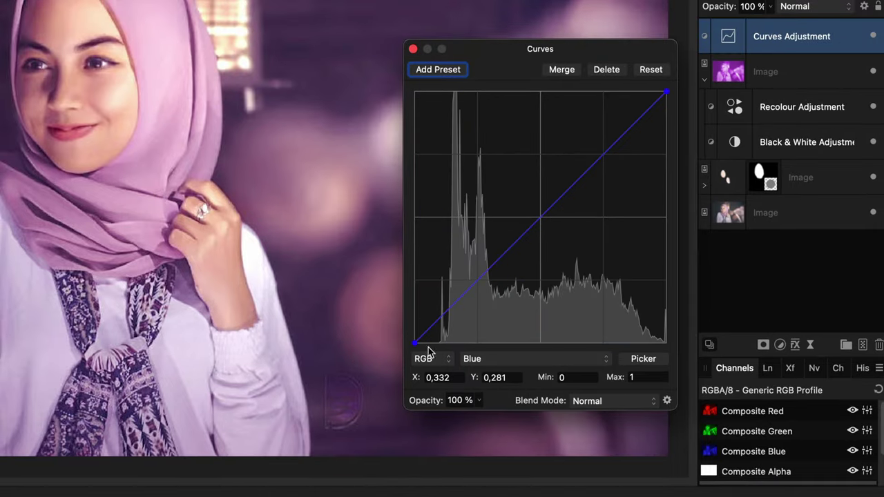
drag(416, 343, 441, 343)
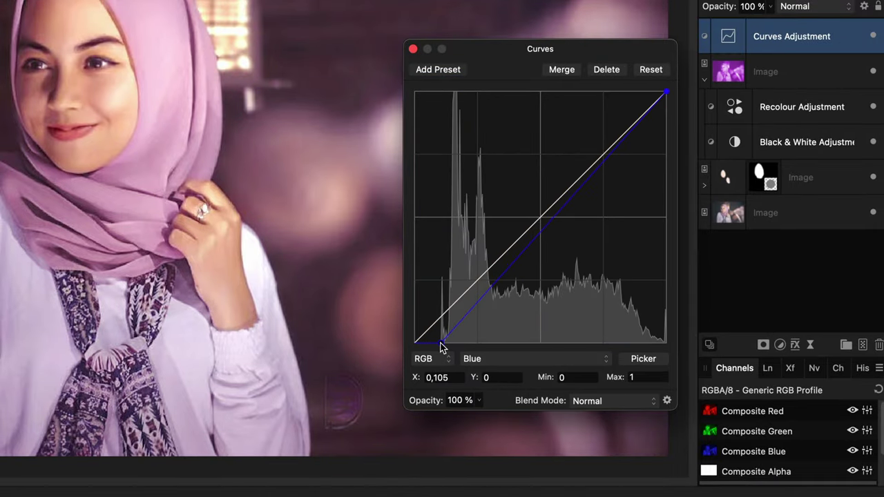
click(413, 49)
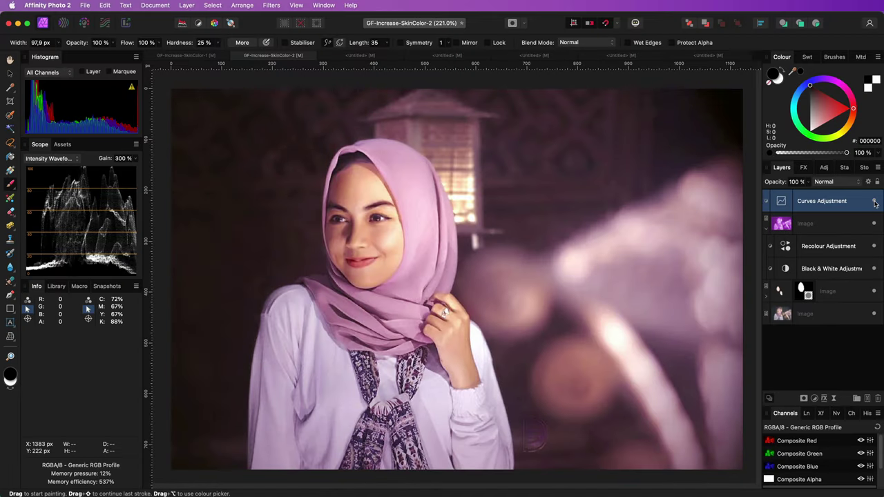
click(766, 227)
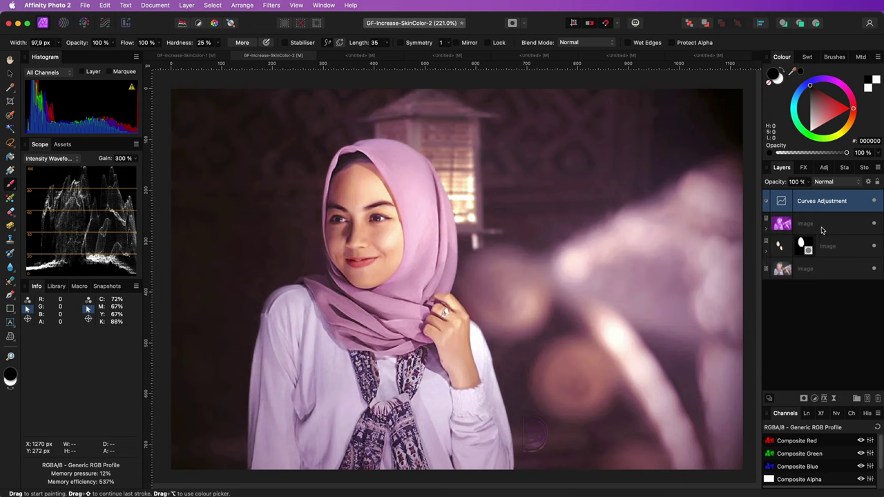
click(833, 245)
shift+click(872, 203)
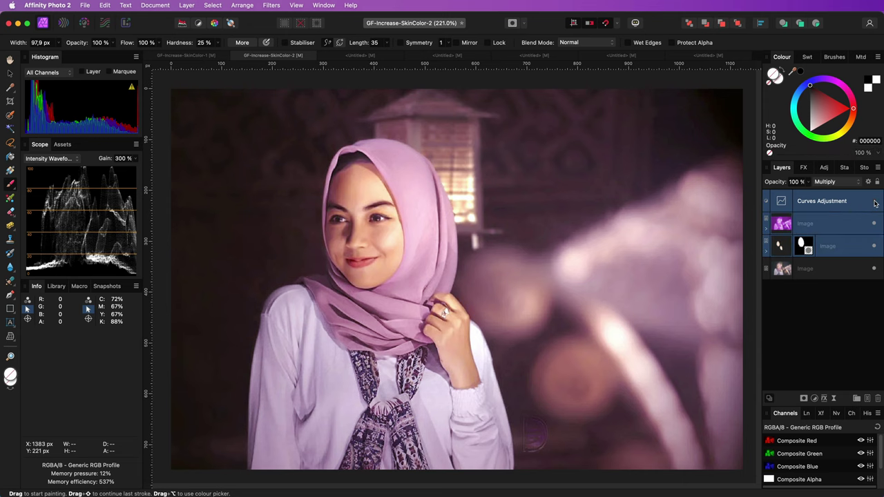
click(875, 202)
click(875, 202)
click(874, 202)
click(875, 202)
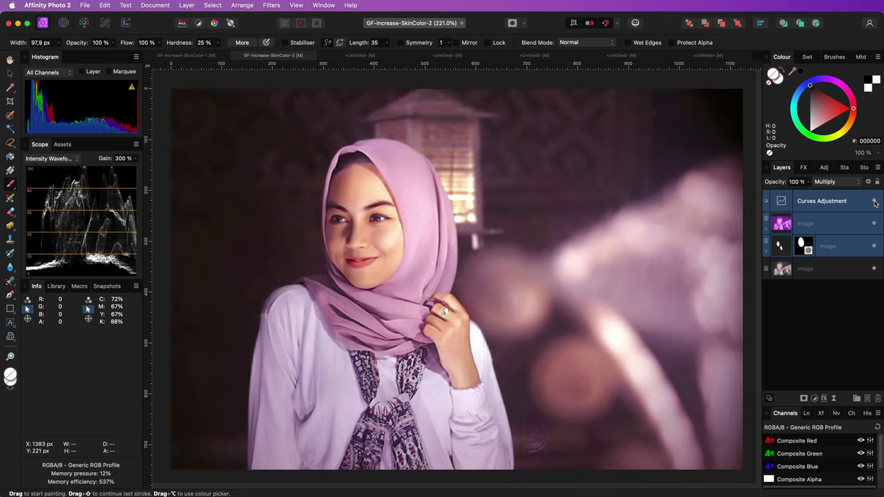